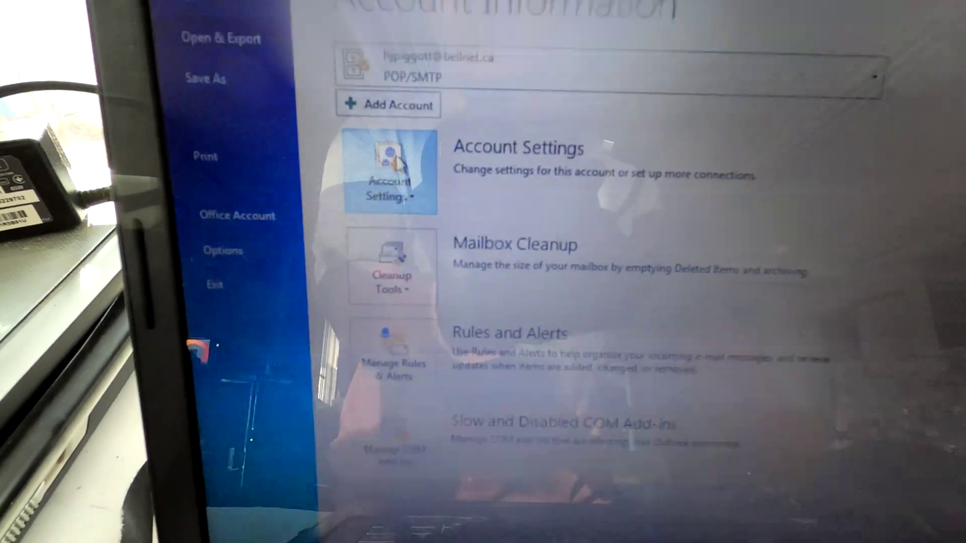
# Open Account Settings from the File > Info page to manage the POP email account
pyautogui.click(392, 194)
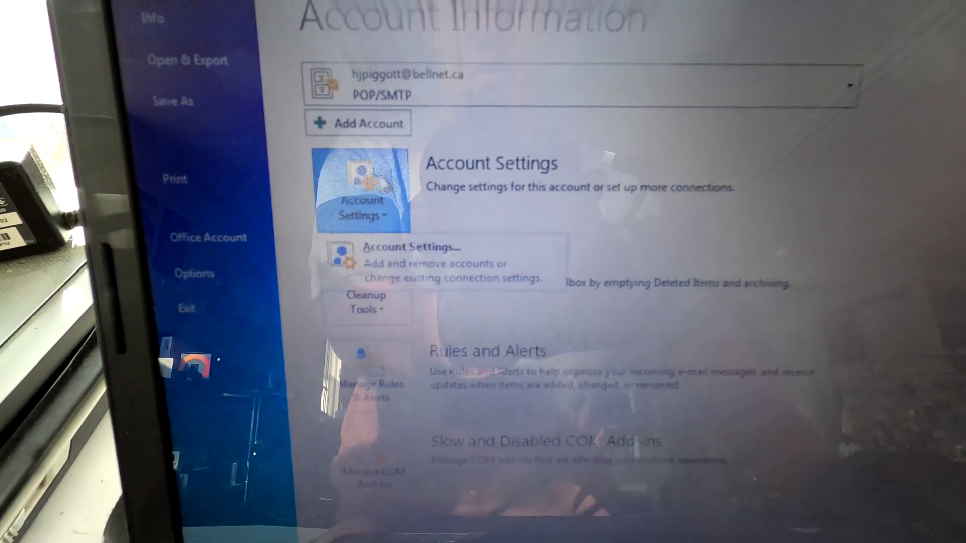
pyautogui.click(426, 268)
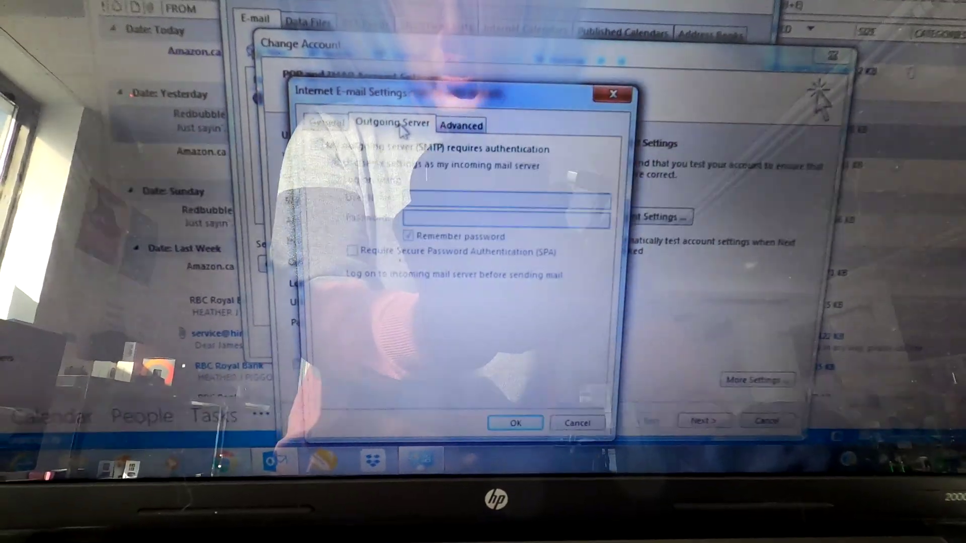
# Show the Advanced port settings: POP3 995 with SSL, SMTP 25 unencrypted
pyautogui.click(459, 124)
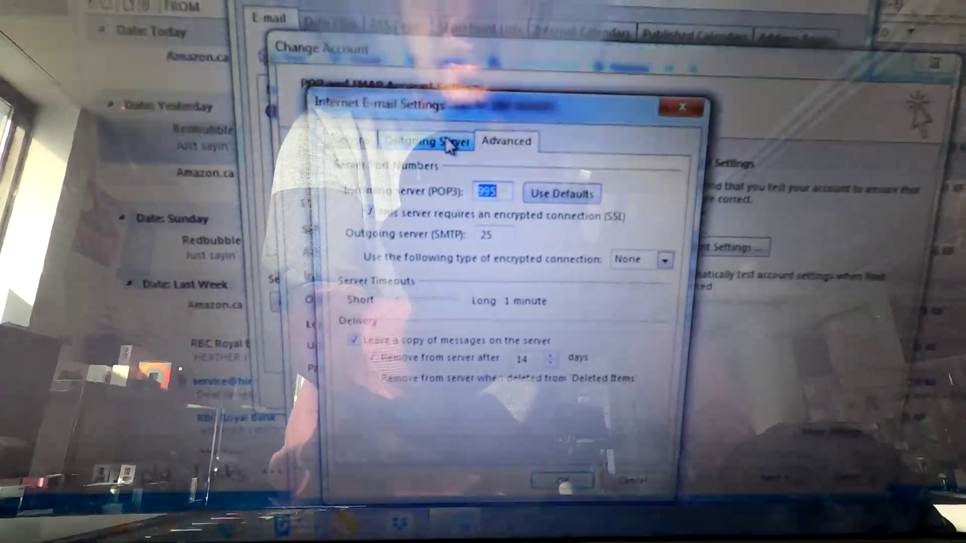
# Return to the Outgoing Server authentication options in Internet E-mail Settings
pyautogui.click(427, 121)
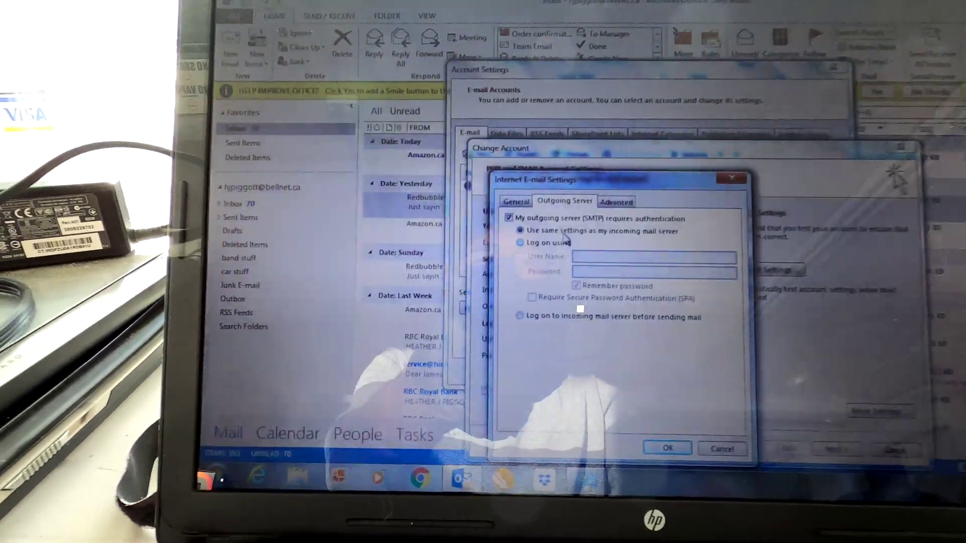
# Confirm SMTP authentication using the same settings as the incoming mail server
pyautogui.click(715, 484)
# Run Test Account Settings, logging onto POP3 and sending a test message
pyautogui.click(835, 247)
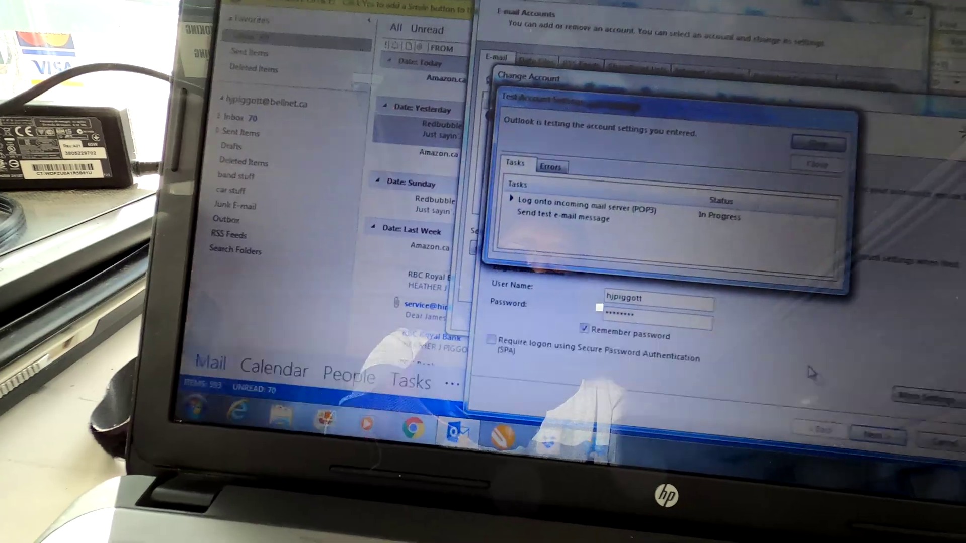